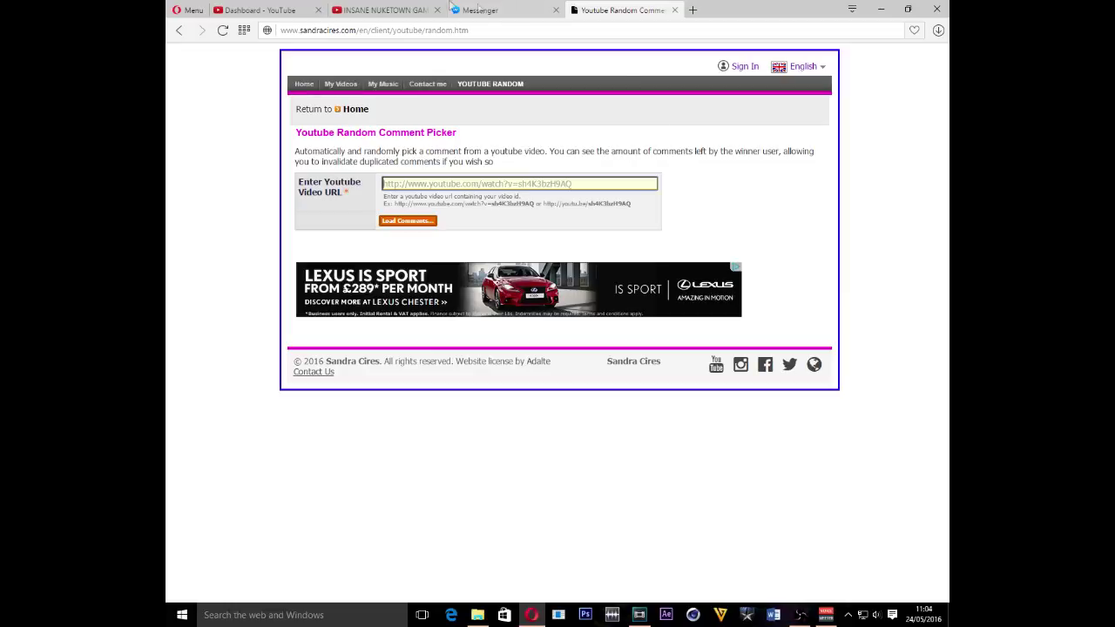
Paste the giveaway video's URL from YouTube into the picker and load its 35 commenters.
left_click(383, 9)
left_click(366, 30)
right_click(417, 33)
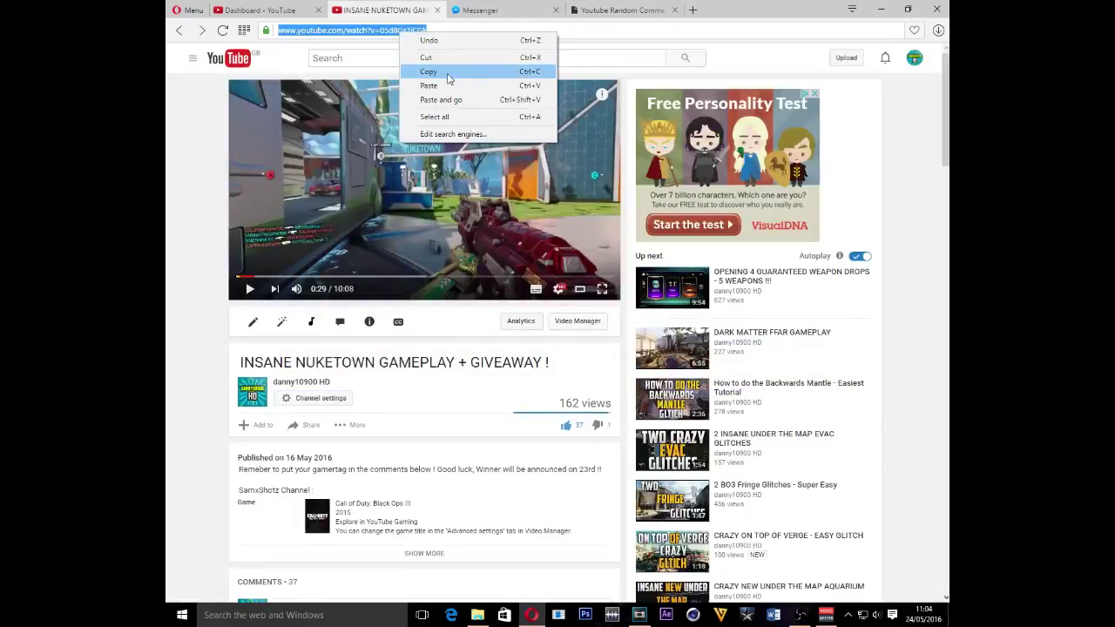
left_click(428, 72)
left_click(610, 9)
key("ctrl+v")
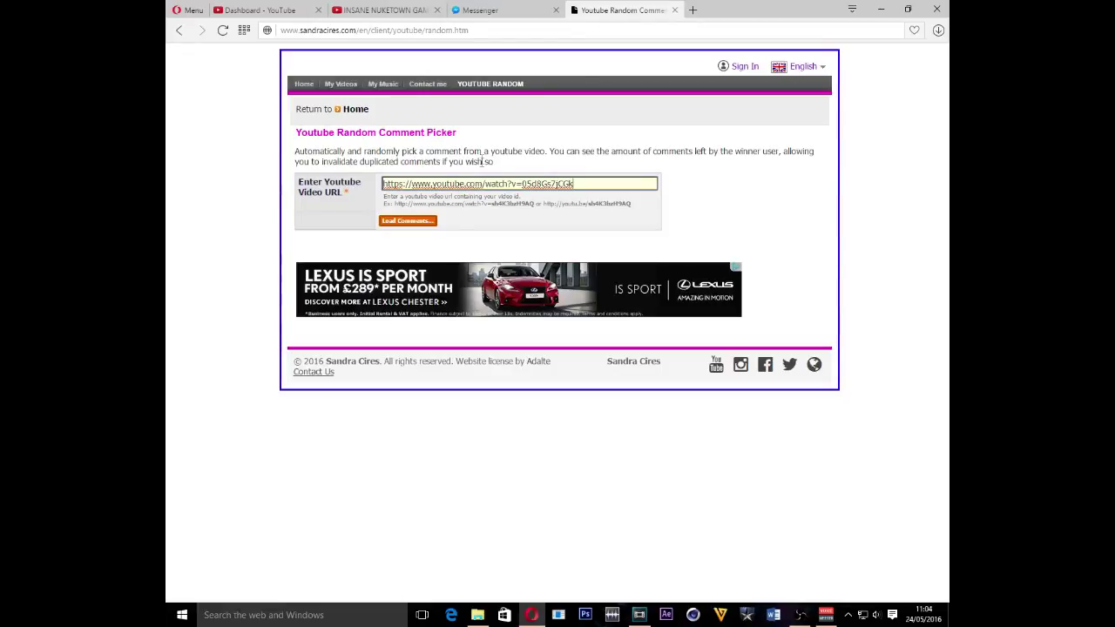
left_click(407, 220)
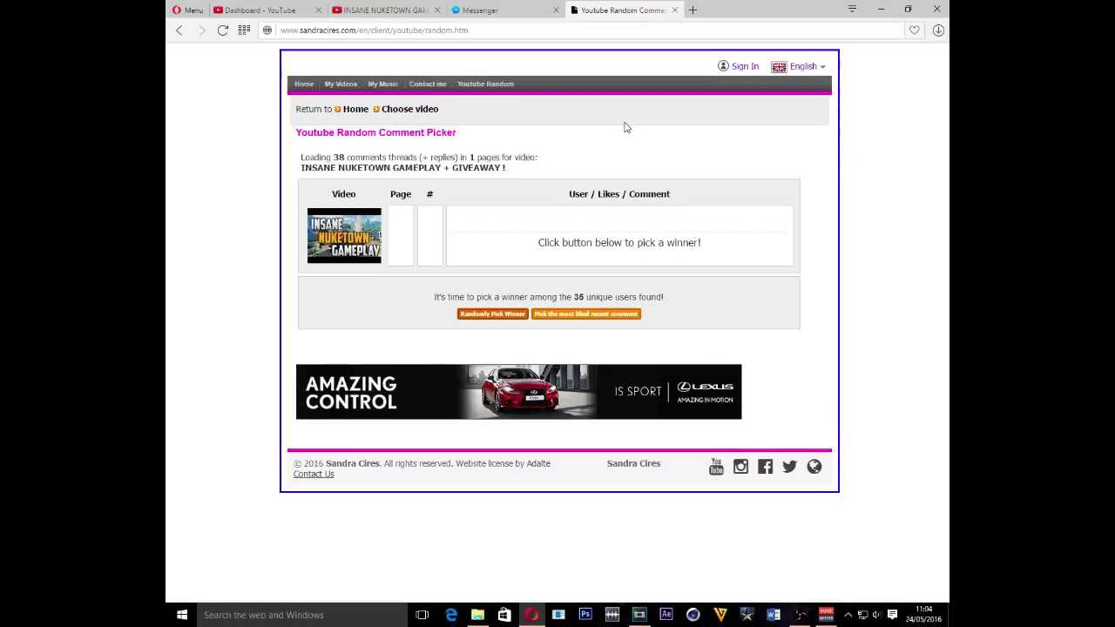
Start a random winner draw among the 35 unique commenters.
left_click(491, 313)
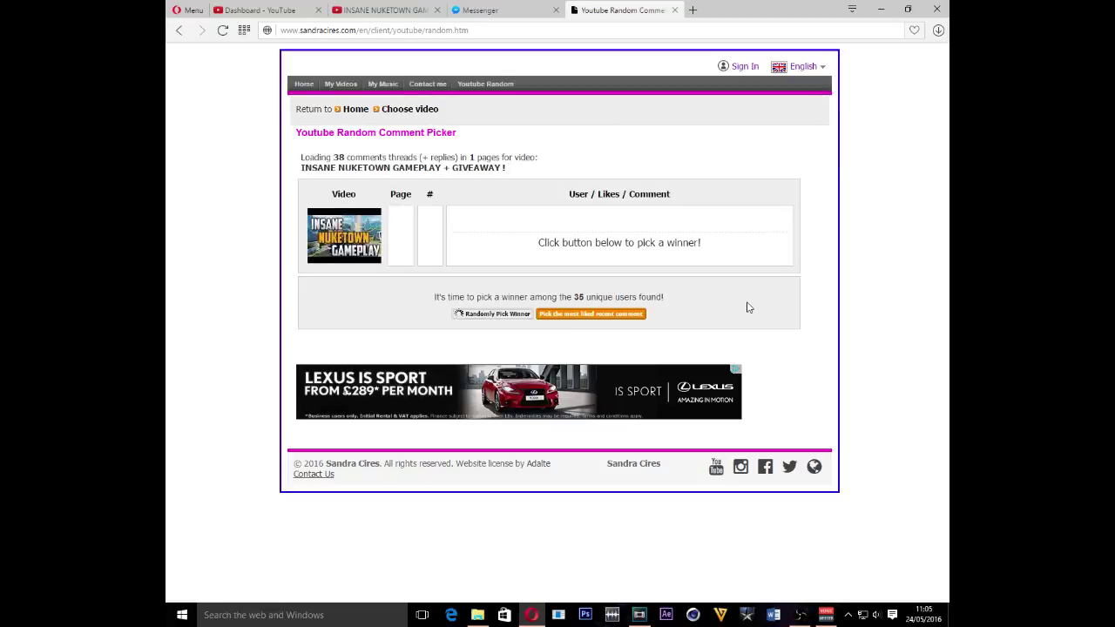